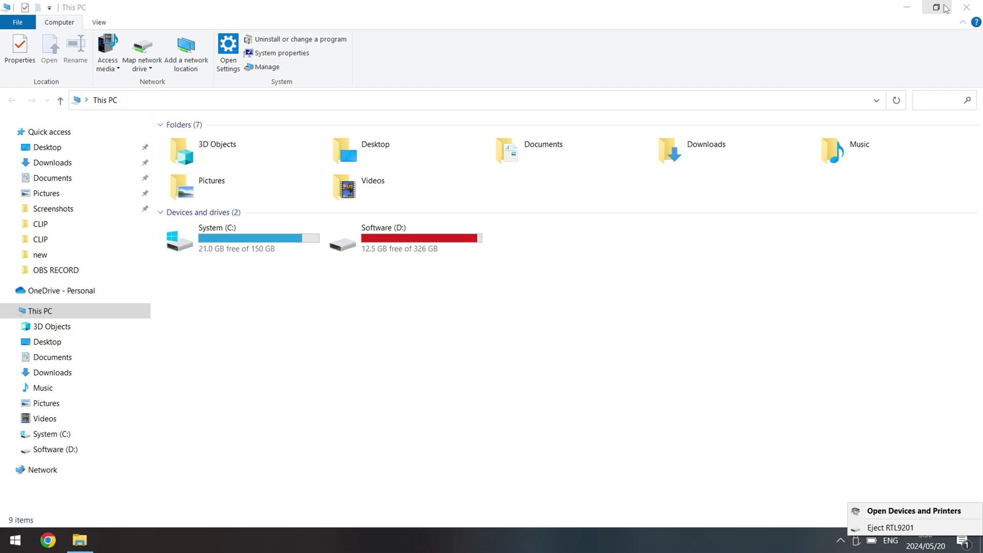
Step: Dismiss the eject pop-up, close This PC and launch Disk Management from the Win+X menu
{"action": "left_click", "coordinate": [960, 17]}
{"action": "left_click", "coordinate": [966, 7]}
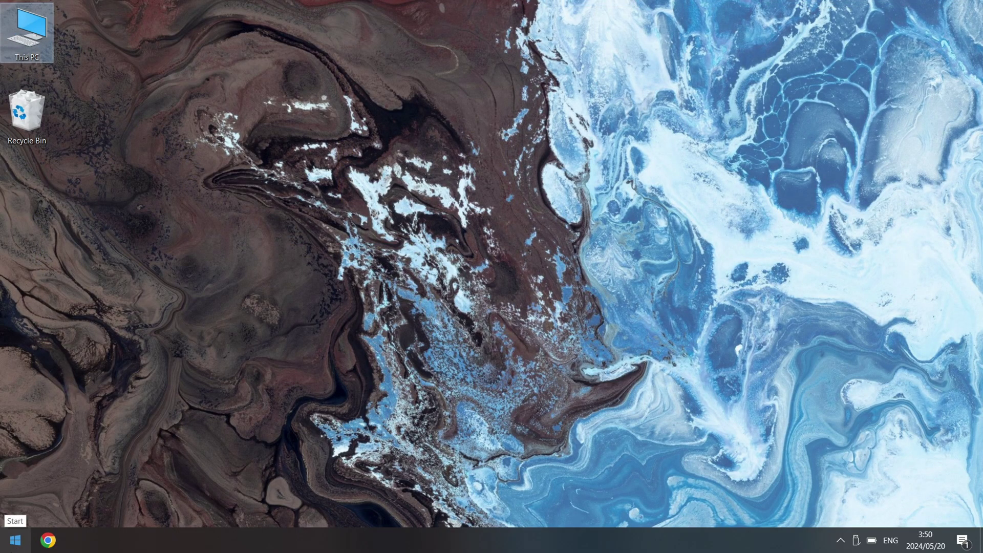
{"action": "right_click", "coordinate": [14, 551]}
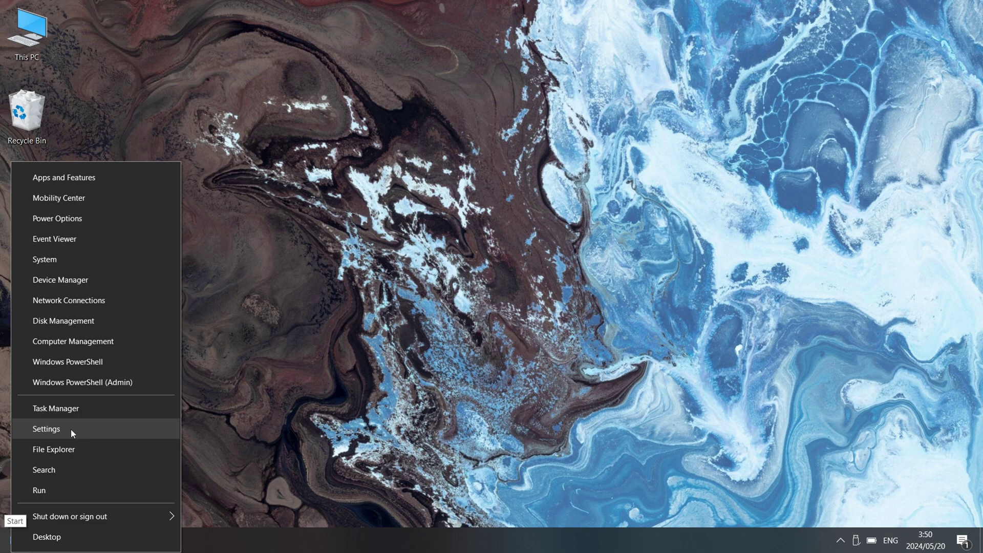
{"action": "left_click", "coordinate": [92, 323]}
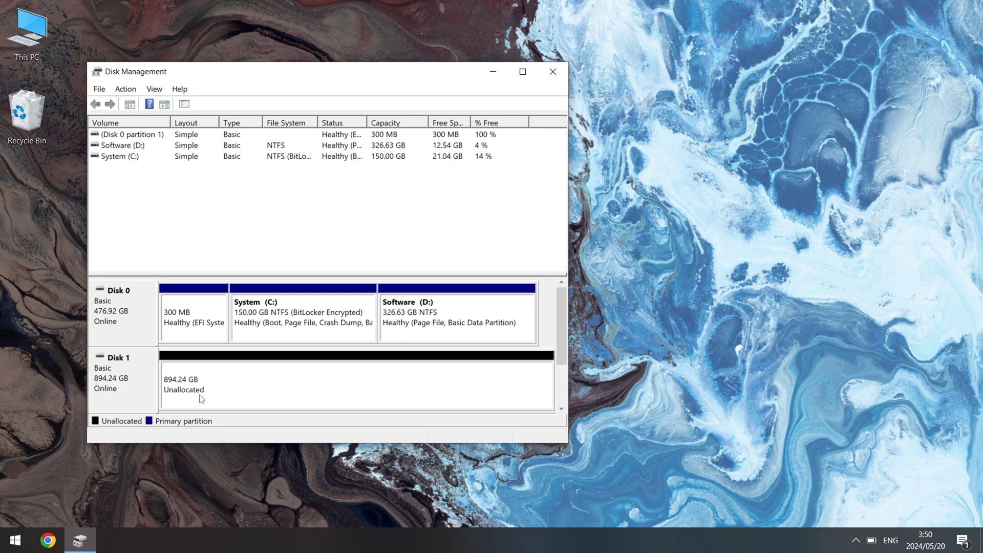
Step: Create a simple volume on Disk 1: full 915698 MB, drive letter E:, NTFS, labelled New Volume
{"action": "right_click", "coordinate": [217, 372]}
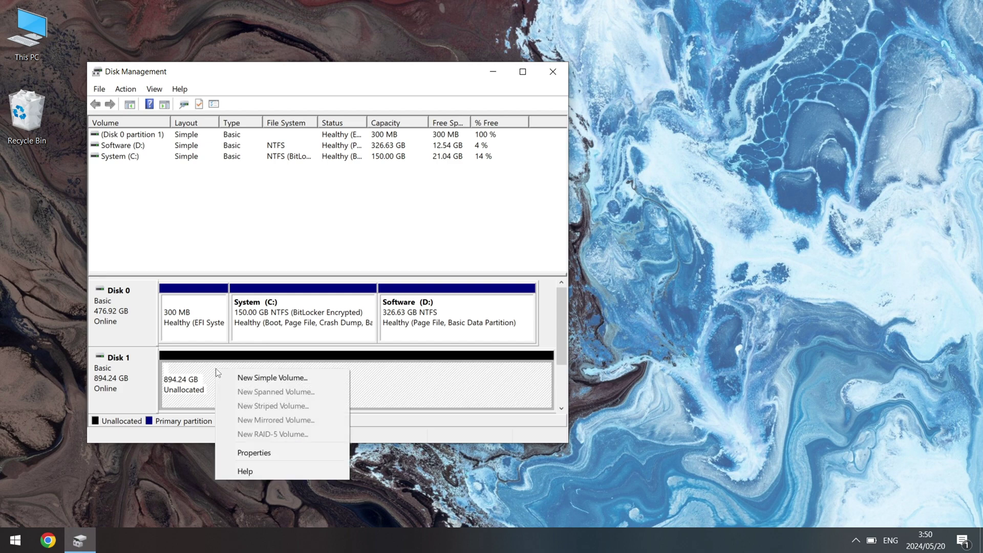
{"action": "left_click", "coordinate": [249, 378]}
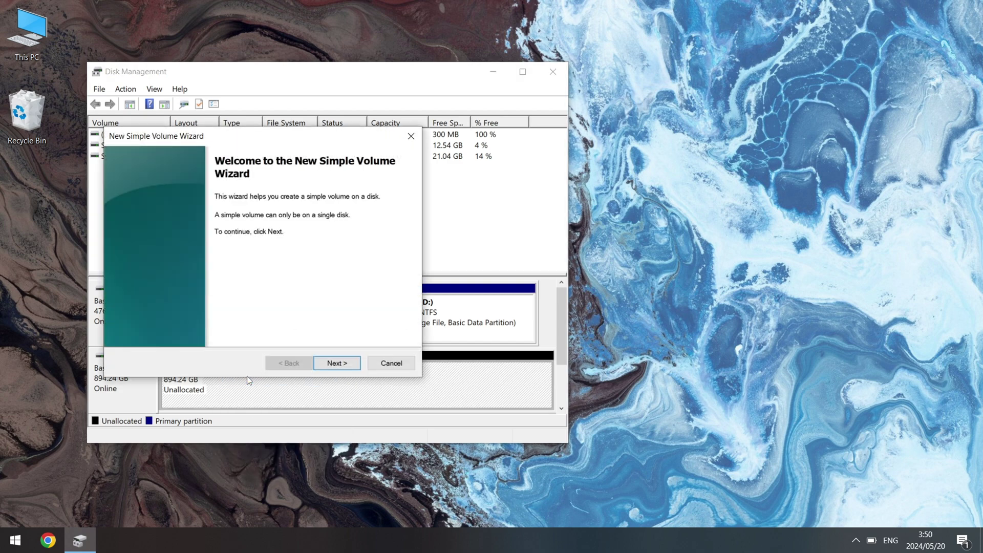
{"action": "left_click", "coordinate": [328, 364]}
{"action": "left_click", "coordinate": [329, 365]}
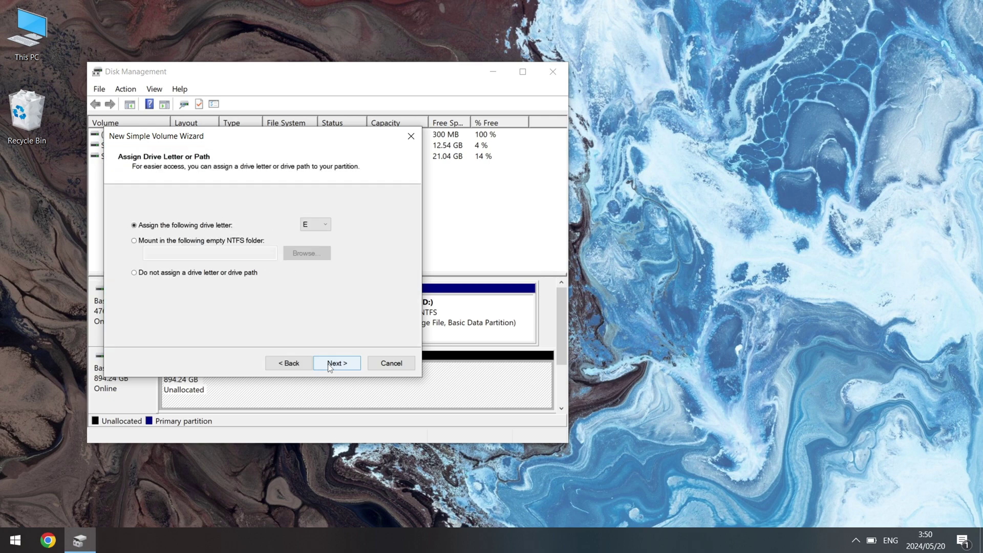
{"action": "left_click", "coordinate": [330, 364]}
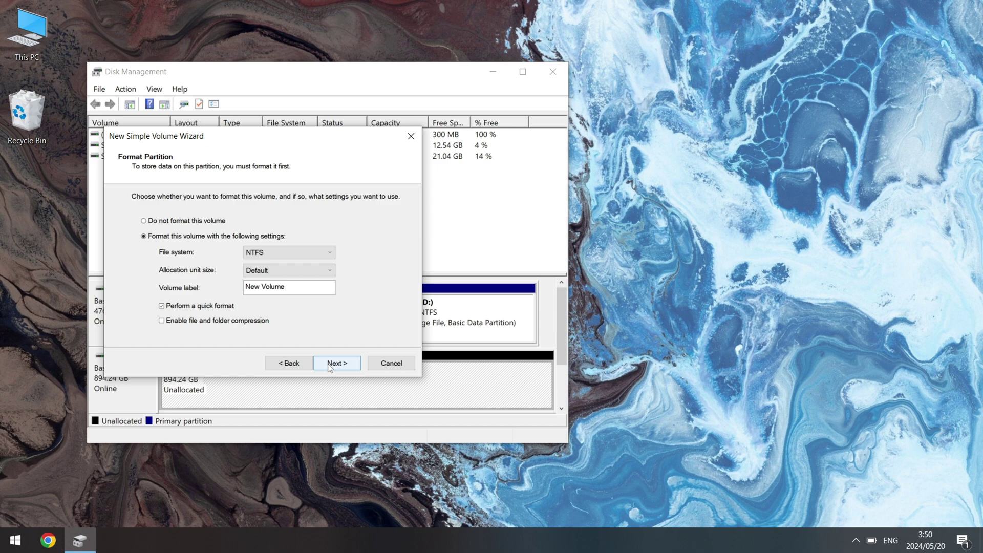
{"action": "left_click", "coordinate": [329, 365]}
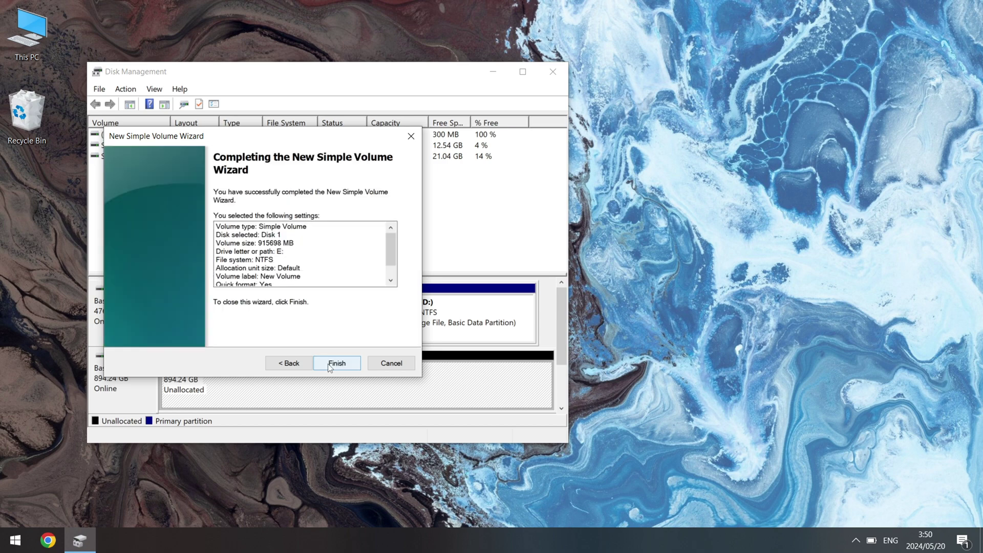
{"action": "left_click", "coordinate": [337, 364]}
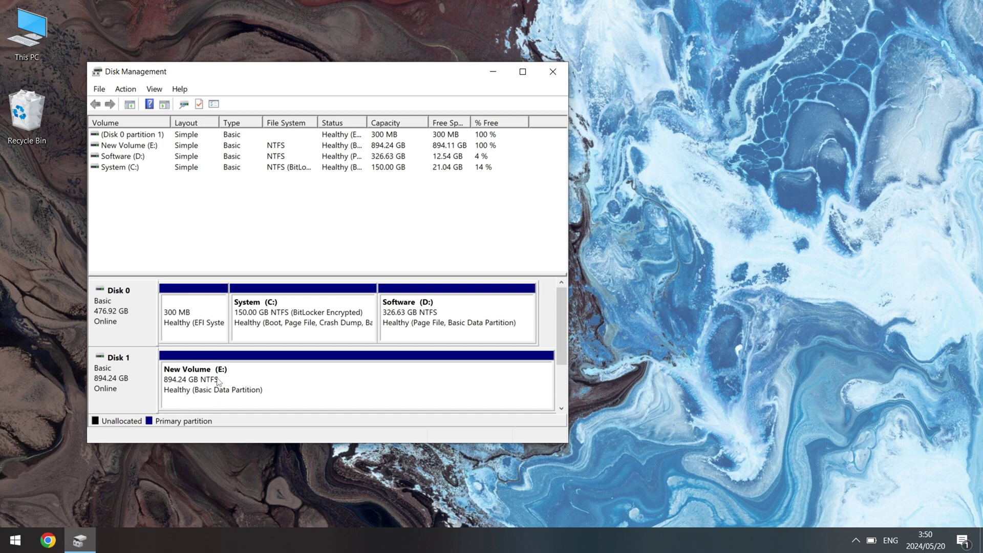
Step: View the drives in This PC, then open Disk Management and bring up Disk 1's partition menu
{"action": "double_click", "coordinate": [35, 37]}
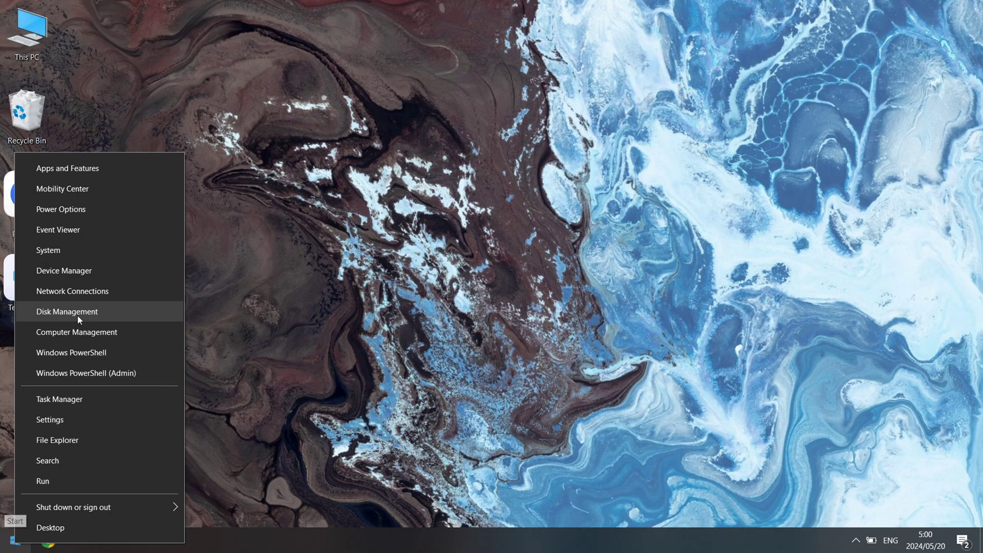
{"action": "left_click", "coordinate": [77, 315]}
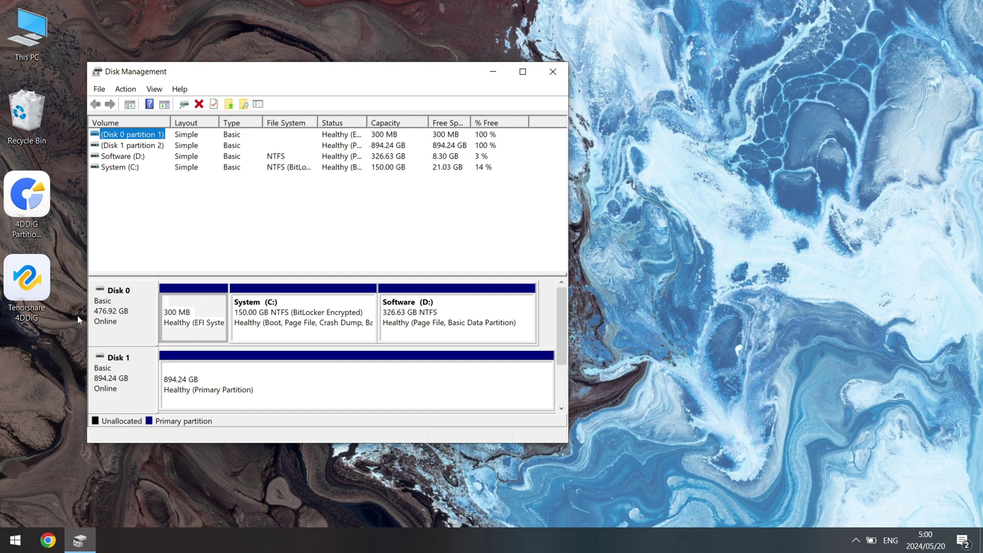
{"action": "right_click", "coordinate": [275, 393]}
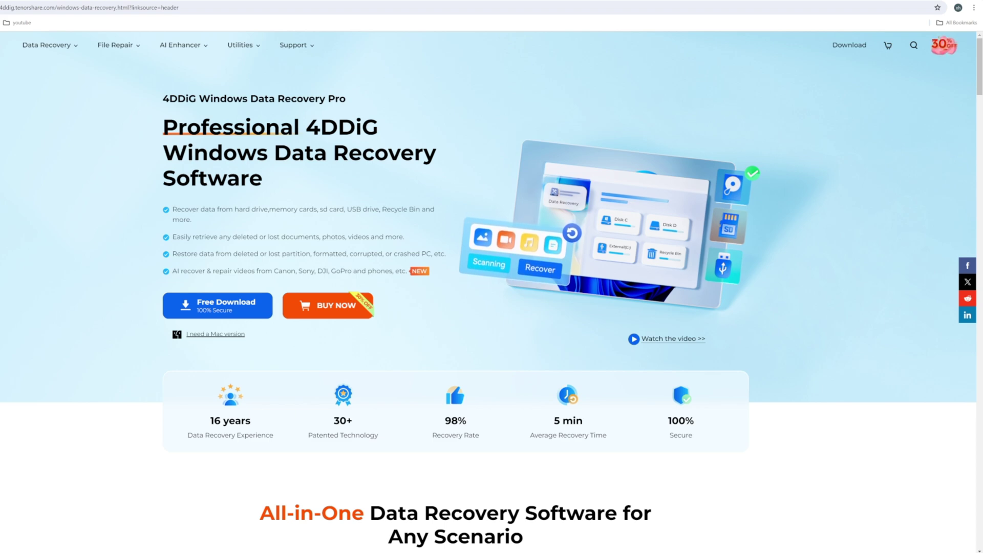
Step: Browse the 4DDiG Windows Data Recovery page and download the Windows installer via Free Download
{"action": "scroll", "coordinate": [444, 306], "scroll_direction": "down", "scroll_amount": 3}
{"action": "scroll", "coordinate": [444, 307], "scroll_direction": "down", "scroll_amount": 6}
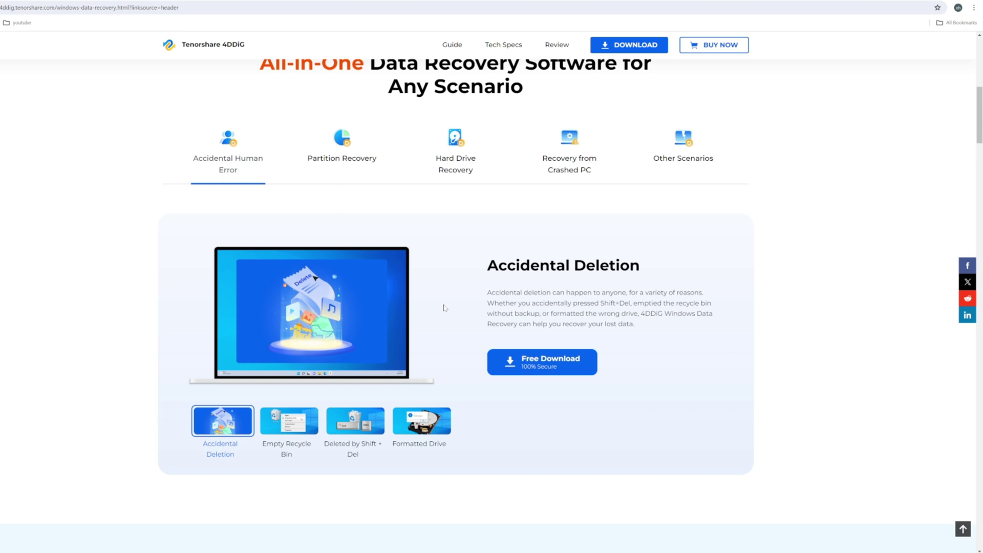
{"action": "scroll", "coordinate": [444, 308], "scroll_direction": "down", "scroll_amount": 9}
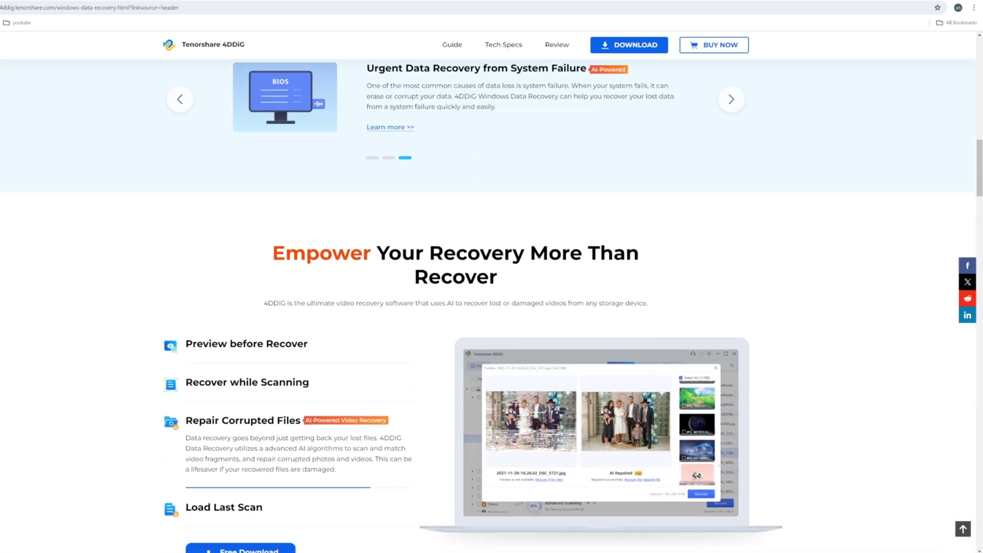
{"action": "scroll", "coordinate": [445, 307], "scroll_direction": "down", "scroll_amount": 3}
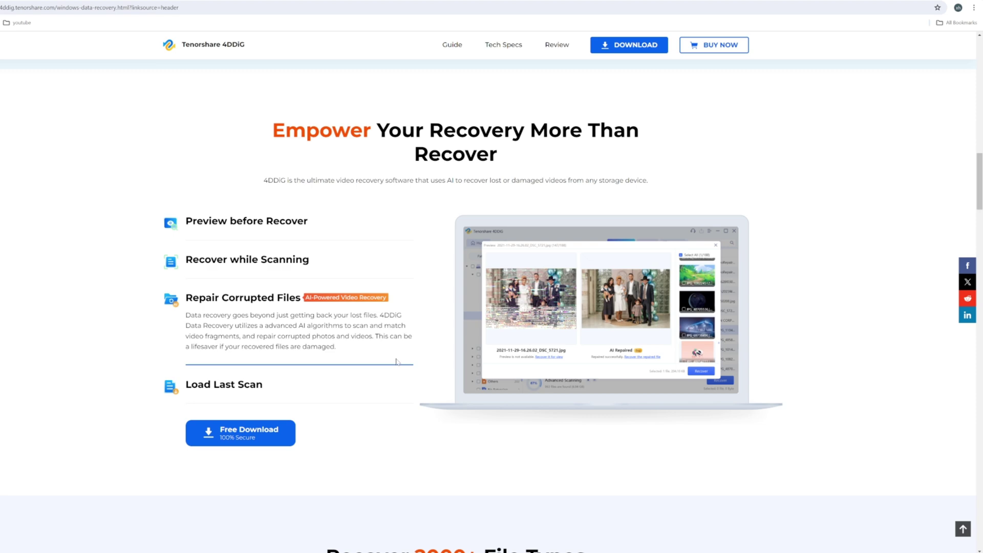
{"action": "scroll", "coordinate": [427, 349], "scroll_direction": "down", "scroll_amount": 3}
{"action": "scroll", "coordinate": [427, 349], "scroll_direction": "up", "scroll_amount": 12}
{"action": "scroll", "coordinate": [362, 329], "scroll_direction": "up", "scroll_amount": 10}
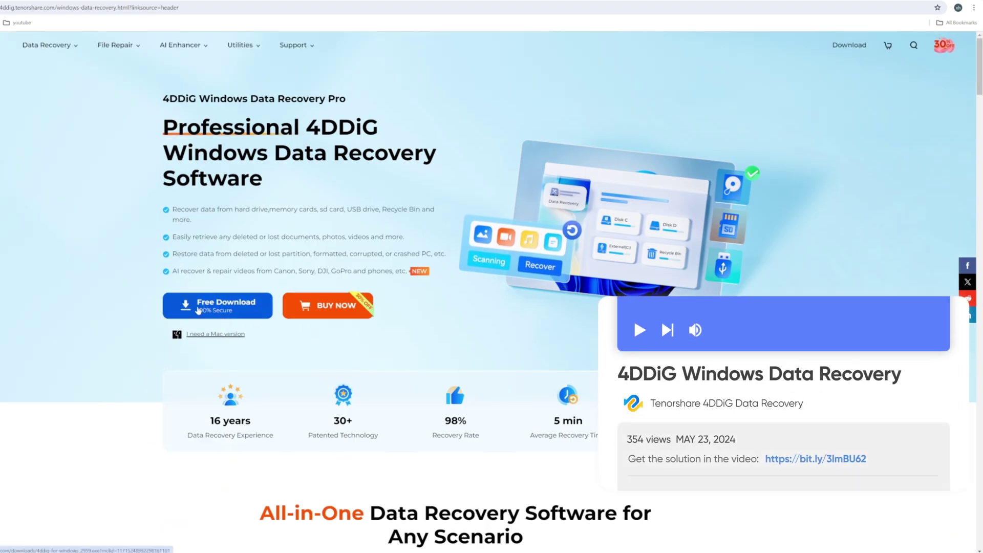
{"action": "left_click", "coordinate": [224, 317]}
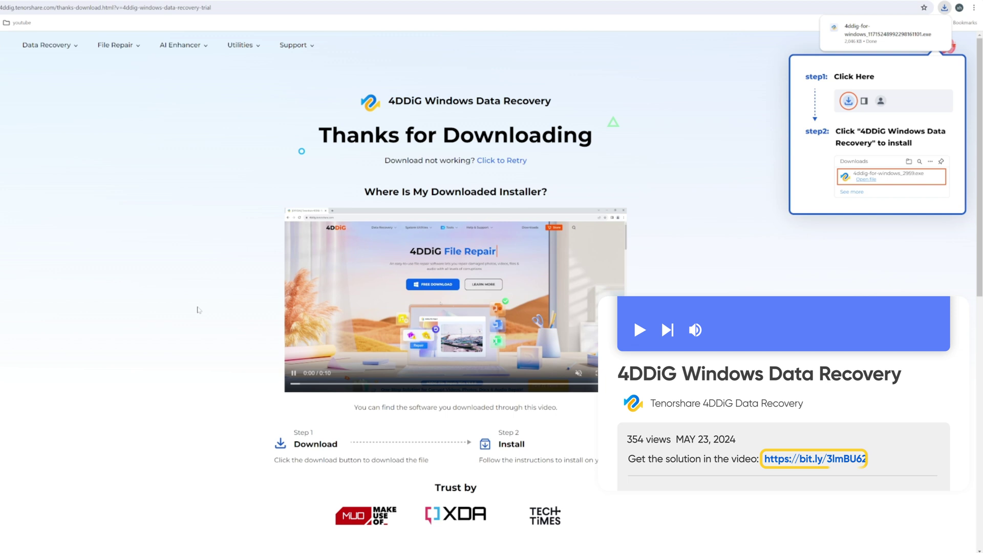
Step: Run the downloaded 4DDiG installer and launch Tenorshare 4DDiG from the desktop shortcut
{"action": "left_click", "coordinate": [888, 34]}
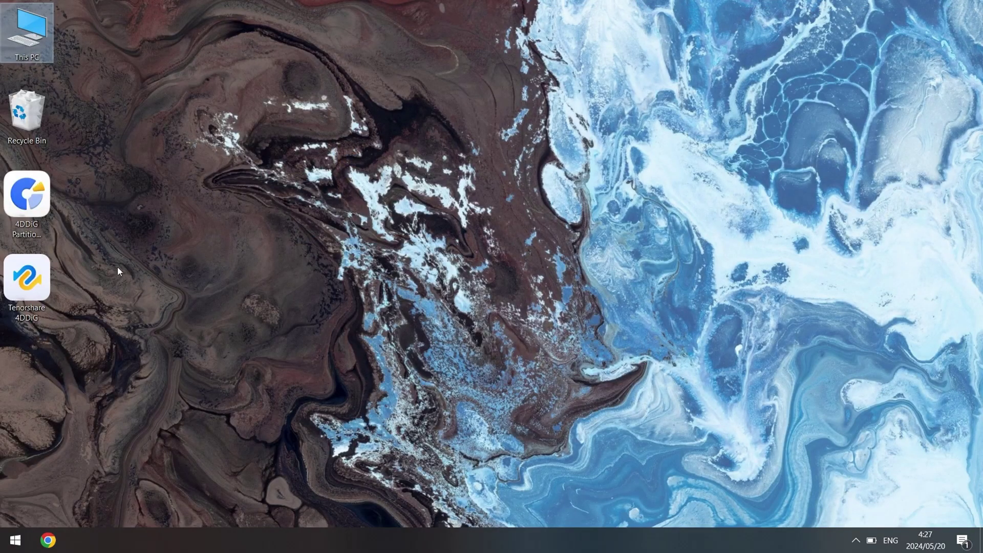
{"action": "left_click", "coordinate": [48, 279]}
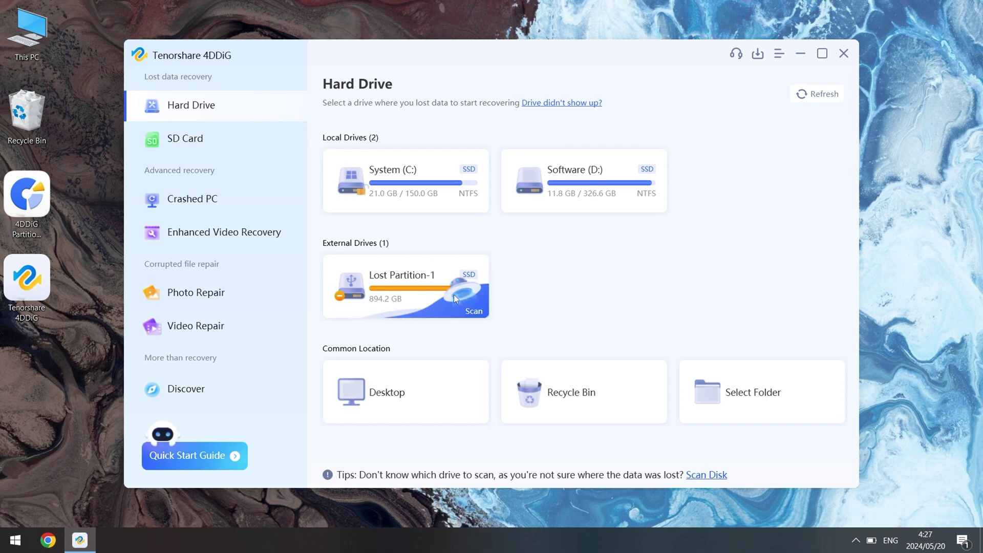
Step: Scan Lost Partition-1 for photos only, excluding Others, Audio, Video and Document files
{"action": "left_click", "coordinate": [483, 312]}
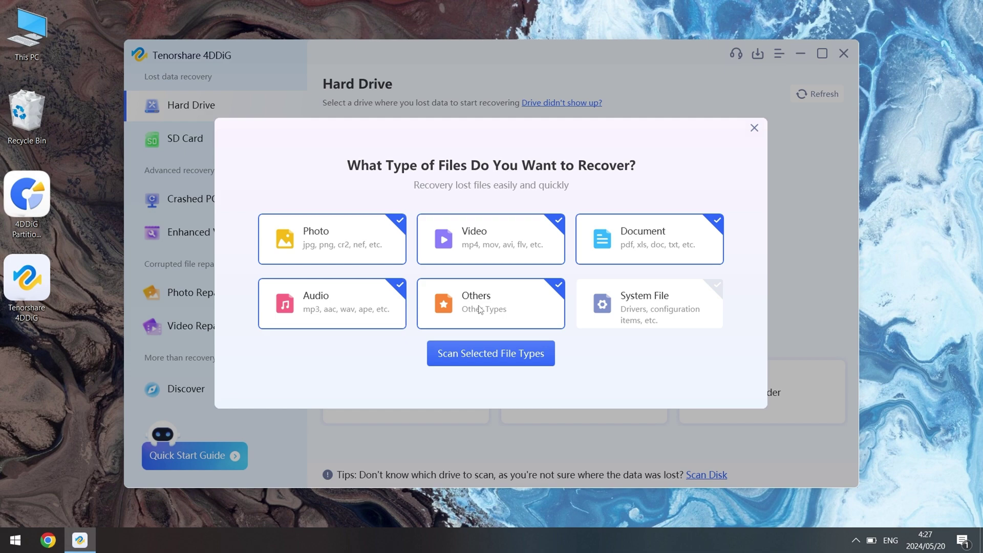
{"action": "left_click", "coordinate": [480, 308]}
{"action": "left_click", "coordinate": [379, 299]}
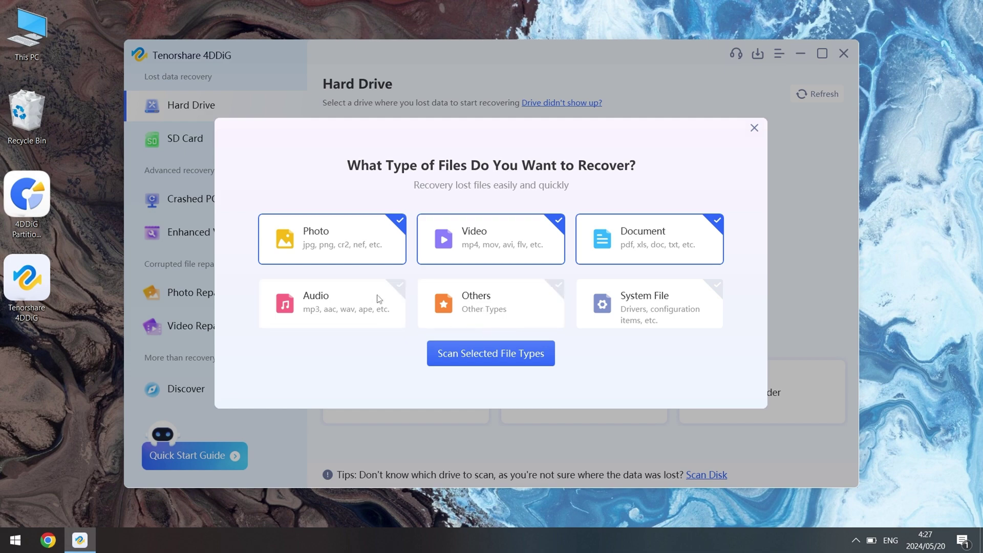
{"action": "left_click", "coordinate": [544, 233]}
{"action": "left_click", "coordinate": [619, 241]}
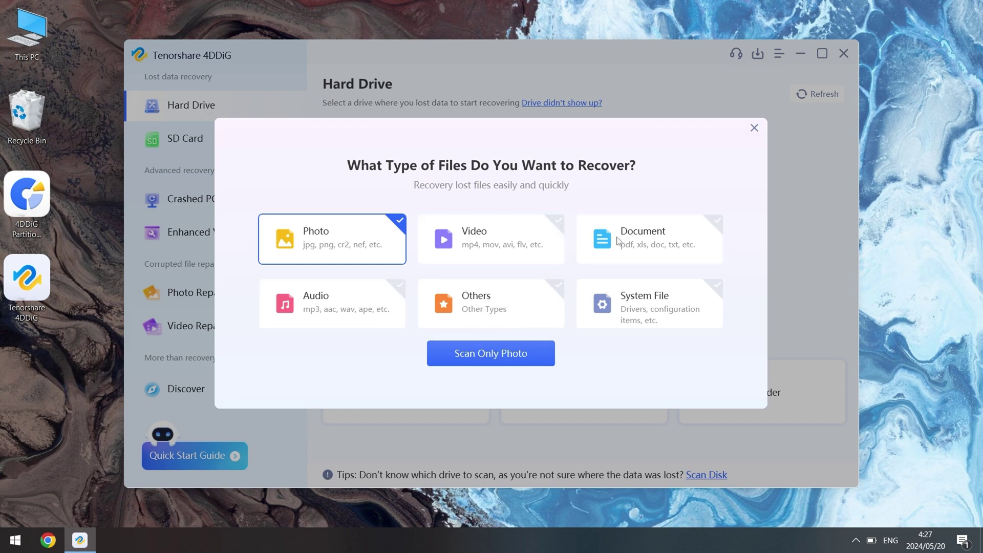
{"action": "left_click", "coordinate": [481, 360]}
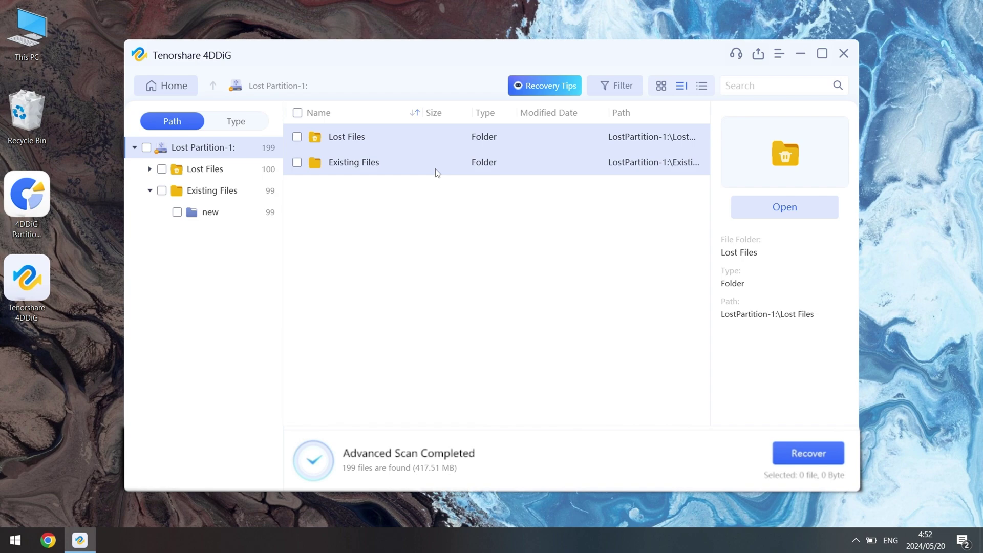
{"action": "double_click", "coordinate": [433, 169]}
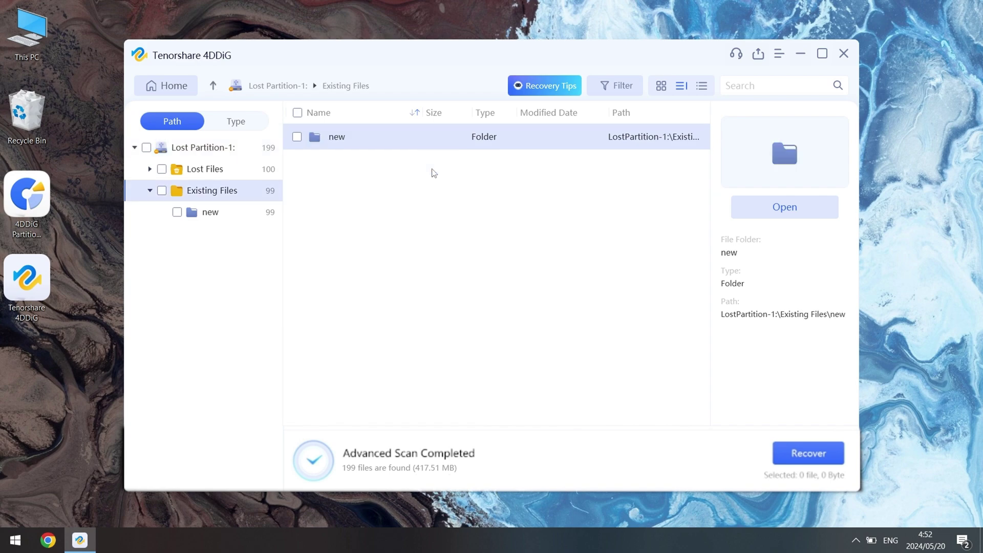
{"action": "double_click", "coordinate": [413, 146]}
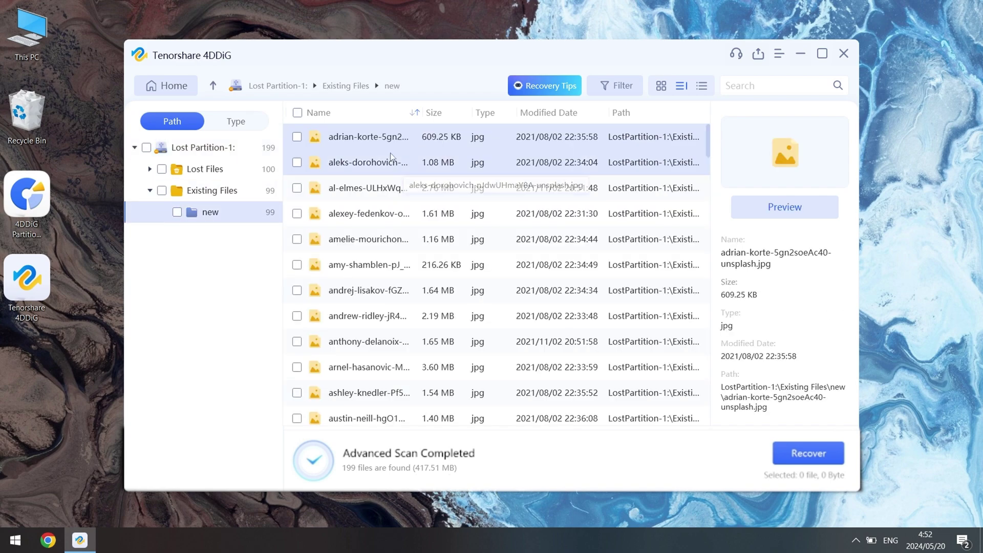
{"action": "double_click", "coordinate": [391, 162]}
{"action": "key", "text": "Escape"}
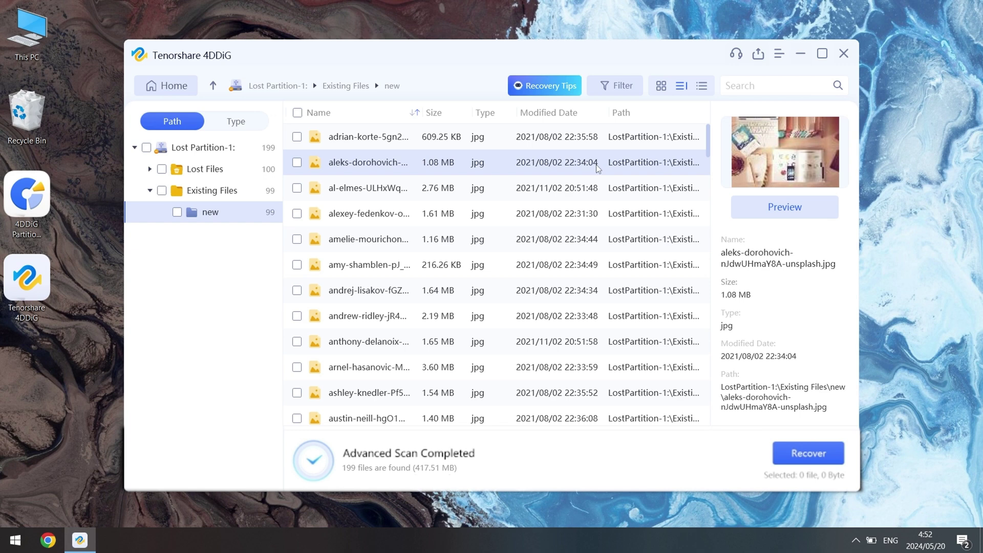
{"action": "left_click", "coordinate": [580, 185]}
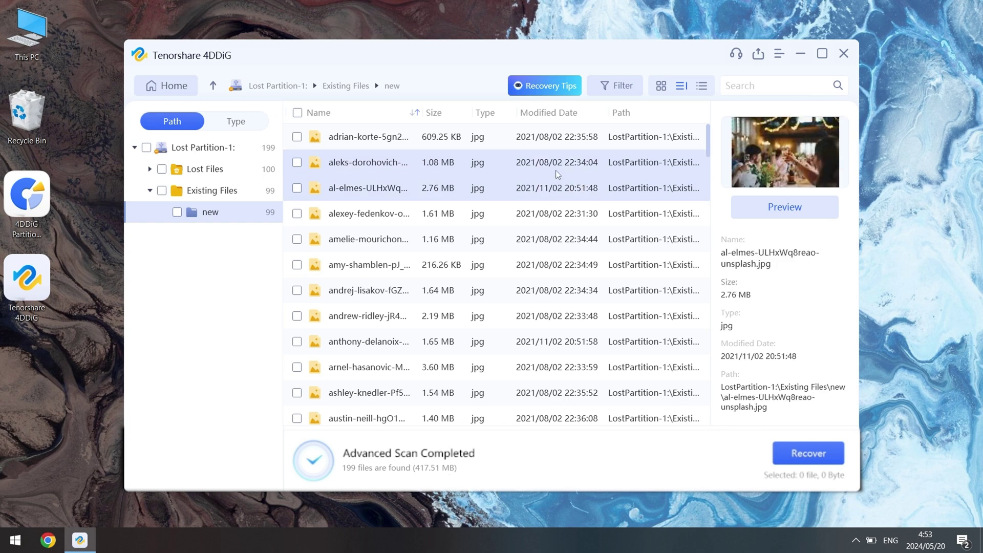
{"action": "left_click", "coordinate": [467, 135]}
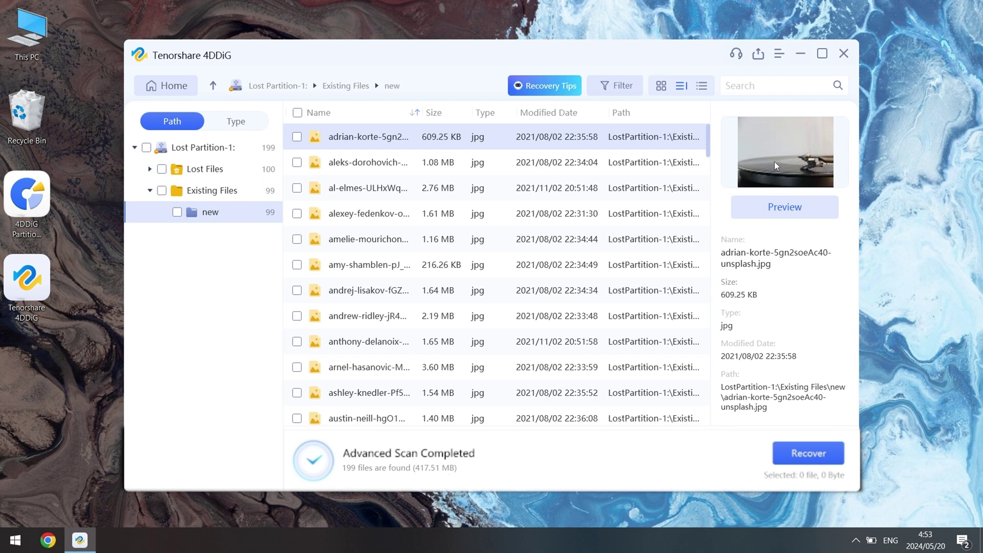
{"action": "left_click", "coordinate": [597, 191]}
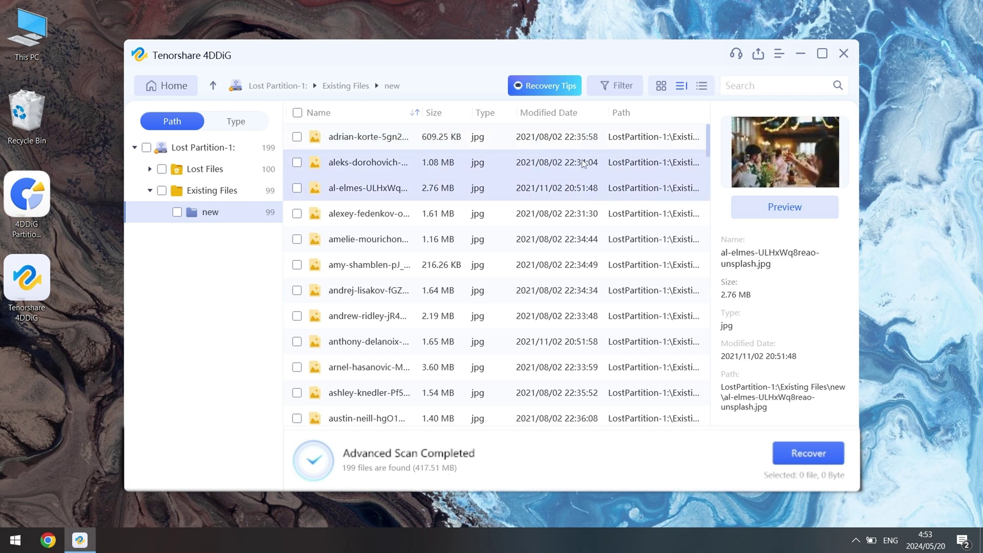
Step: Select all 99 files and recover them to the Desktop with Recover Only
{"action": "left_click", "coordinate": [298, 113]}
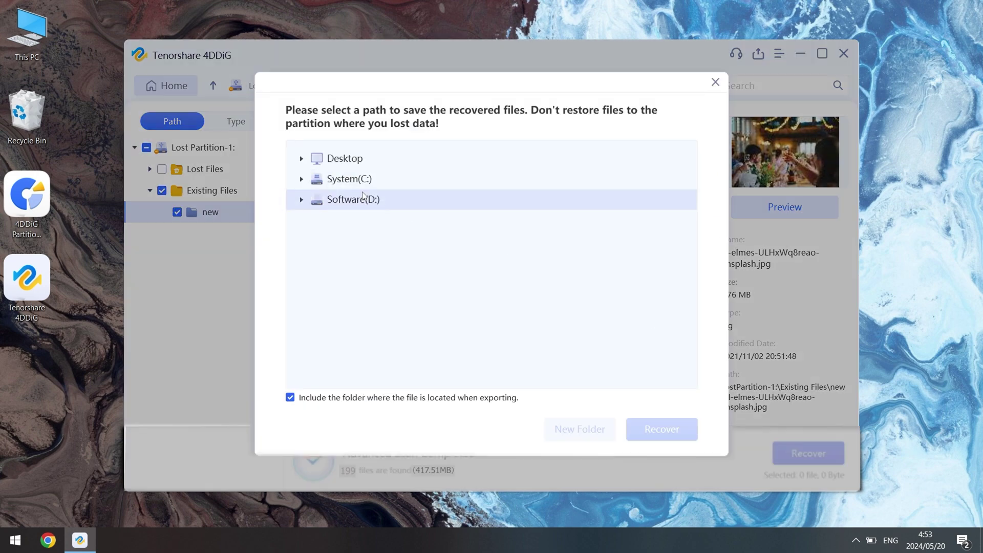
{"action": "left_click", "coordinate": [356, 157]}
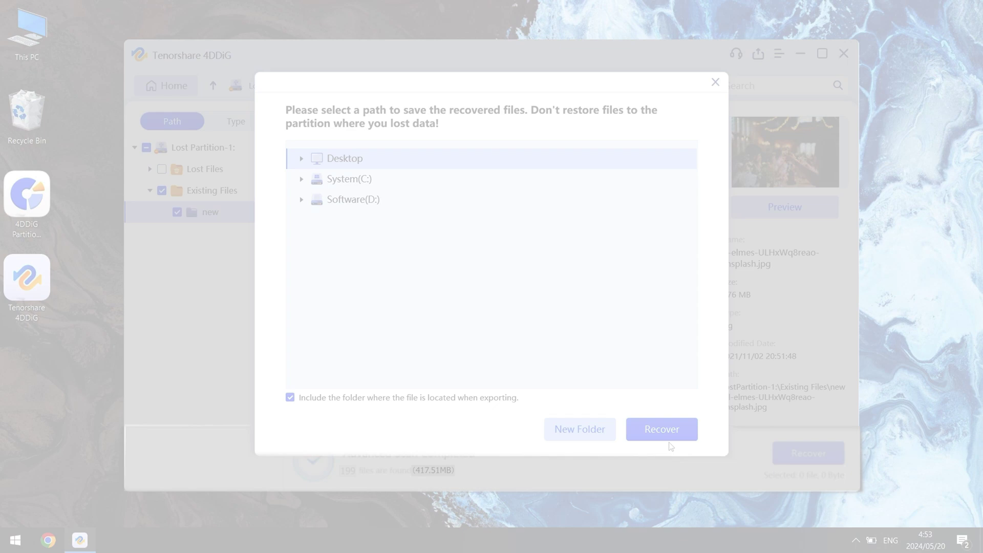
{"action": "left_click", "coordinate": [662, 429]}
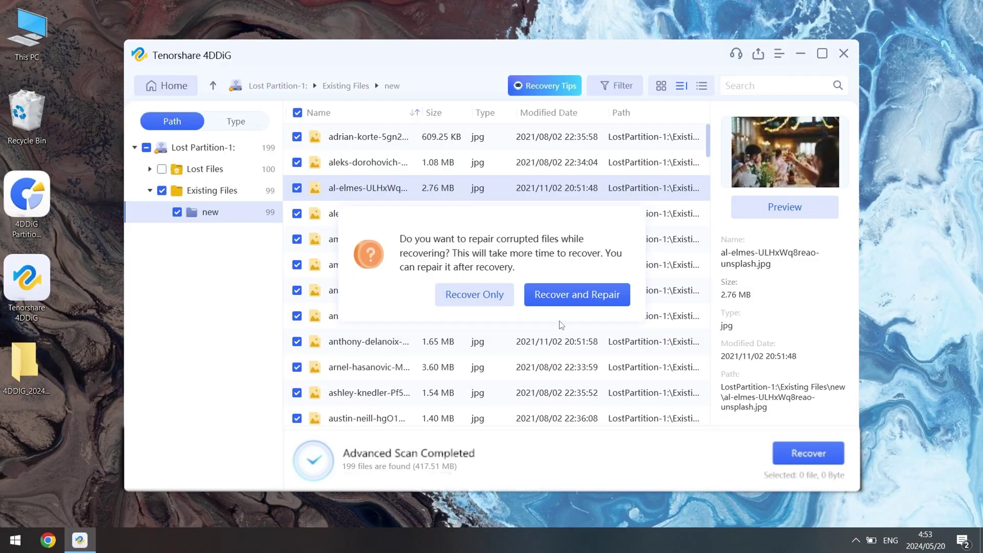
{"action": "left_click", "coordinate": [503, 297]}
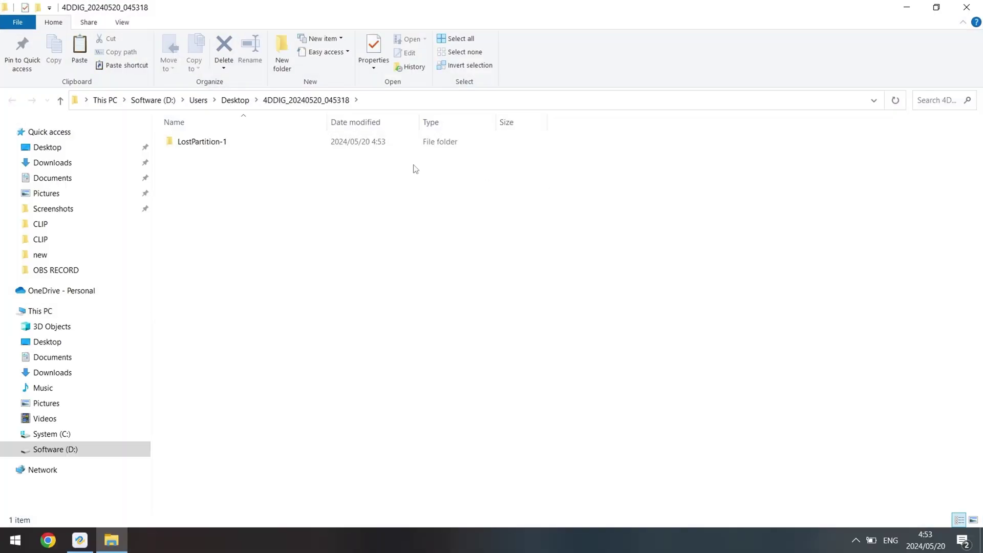
Step: Browse LostPartition-1 > Existing Files > new and open boxed-water-is-better-n-ykaO5gHDs-unsplash.jpg
{"action": "double_click", "coordinate": [308, 148]}
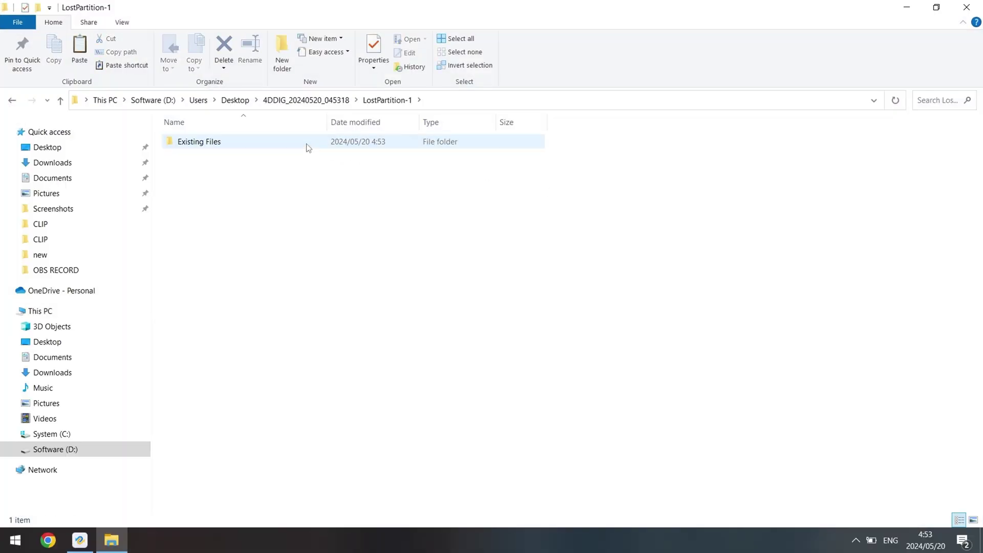
{"action": "double_click", "coordinate": [309, 148]}
{"action": "left_click", "coordinate": [308, 148]}
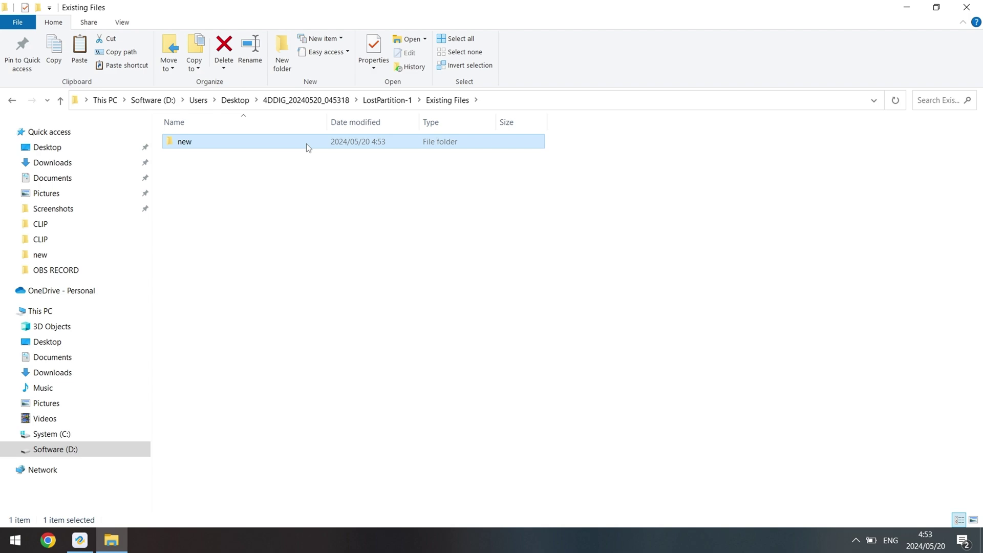
{"action": "double_click", "coordinate": [302, 142]}
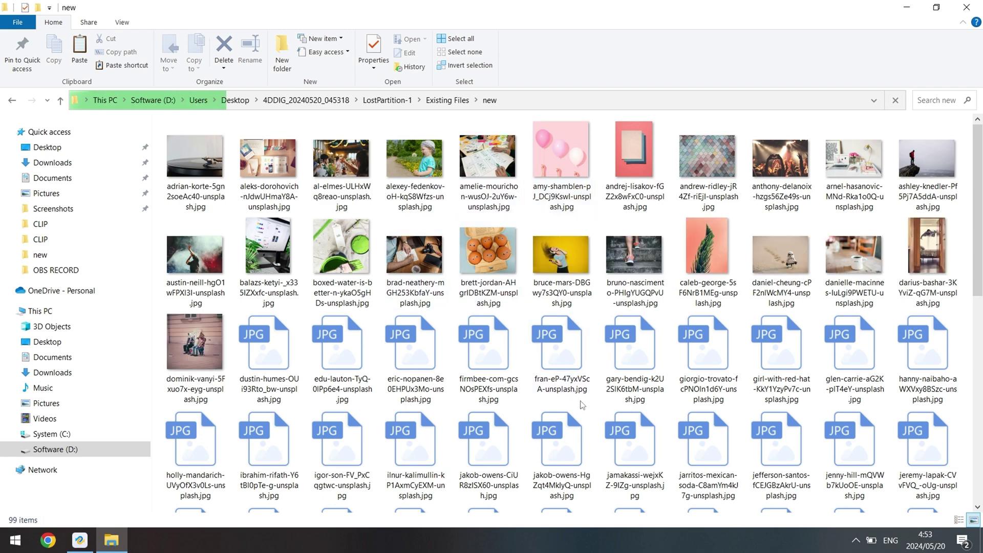
{"action": "double_click", "coordinate": [410, 287]}
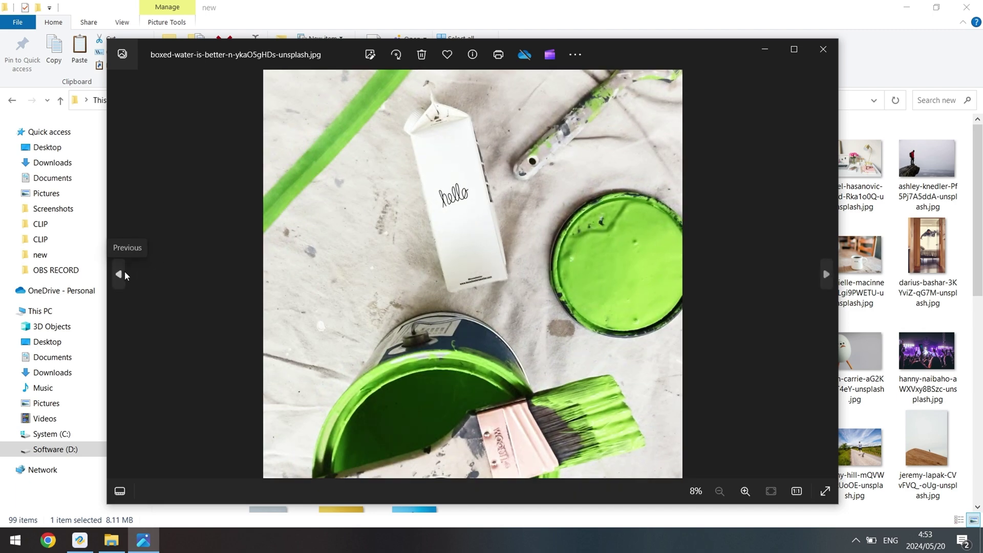
Step: Step back three photos to the ashley-knedler image, then close Photos and exit 4DDiG
{"action": "left_click", "coordinate": [119, 275]}
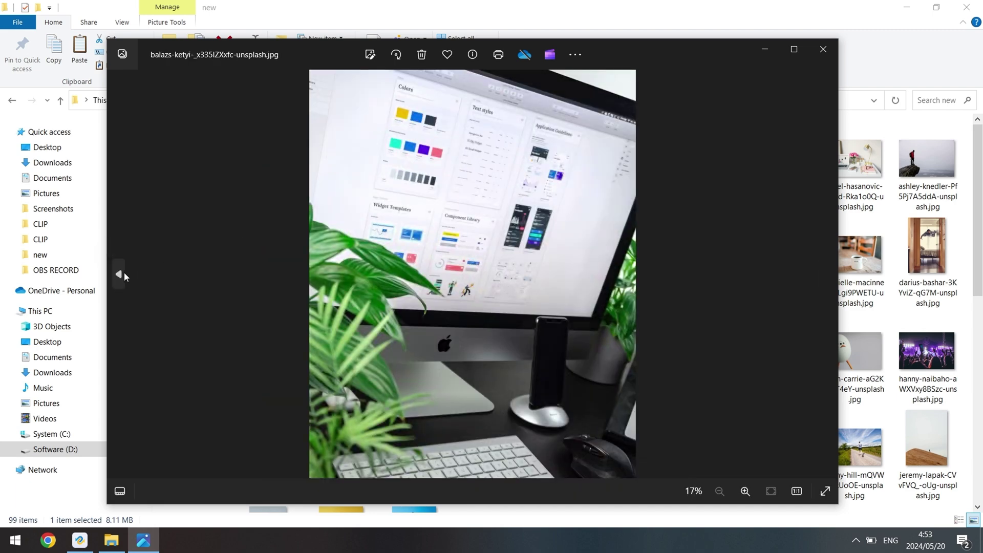
{"action": "left_click", "coordinate": [124, 275]}
{"action": "left_click", "coordinate": [124, 275]}
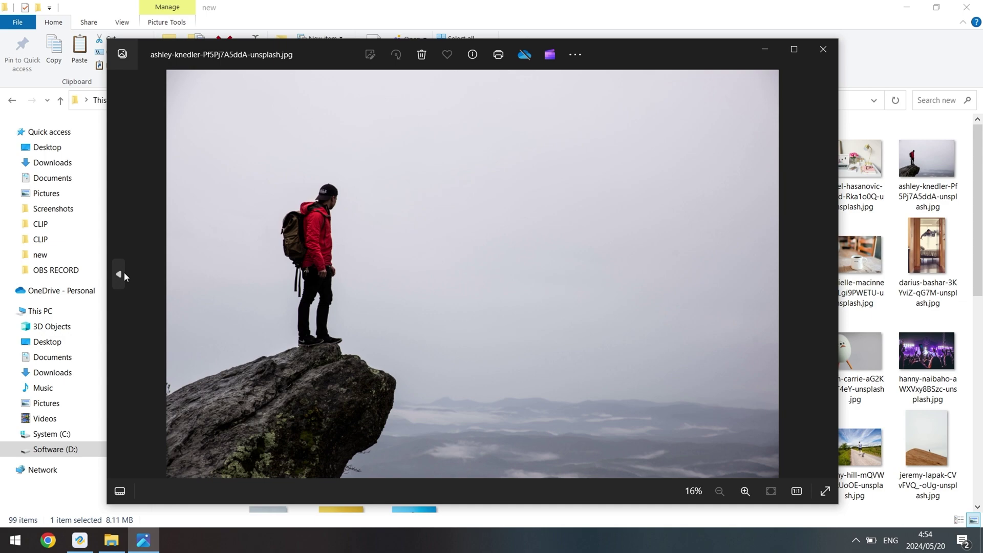
{"action": "left_click", "coordinate": [833, 57]}
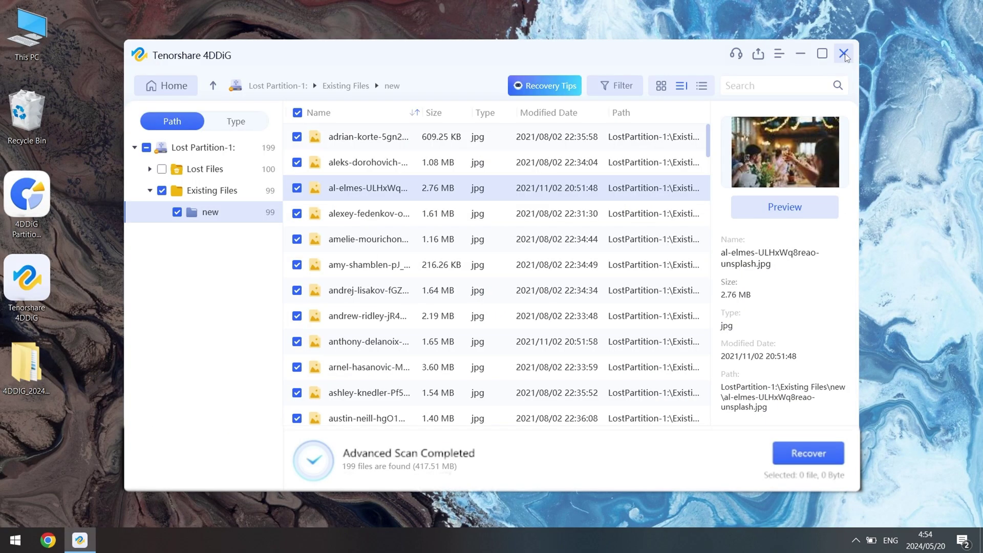
{"action": "left_click", "coordinate": [843, 53]}
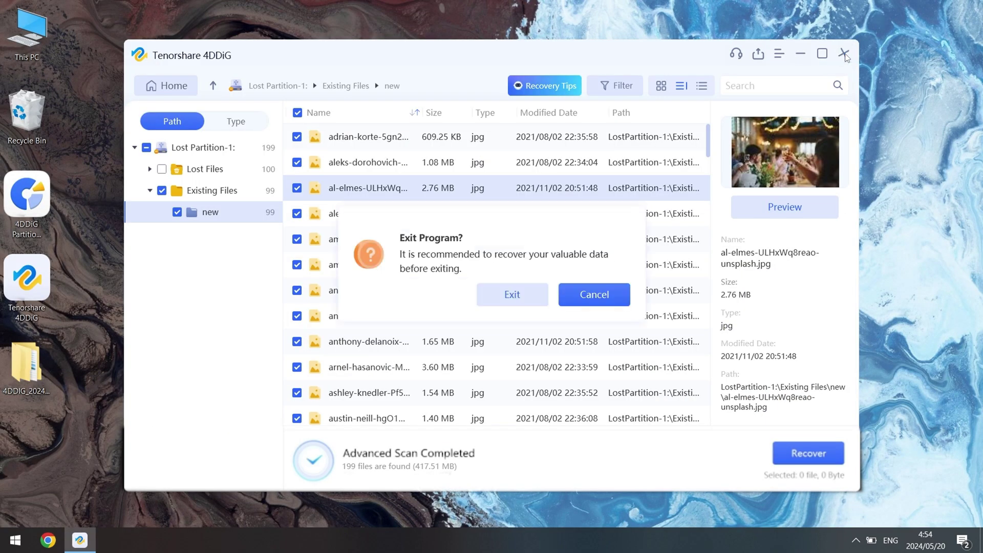
{"action": "left_click", "coordinate": [512, 295]}
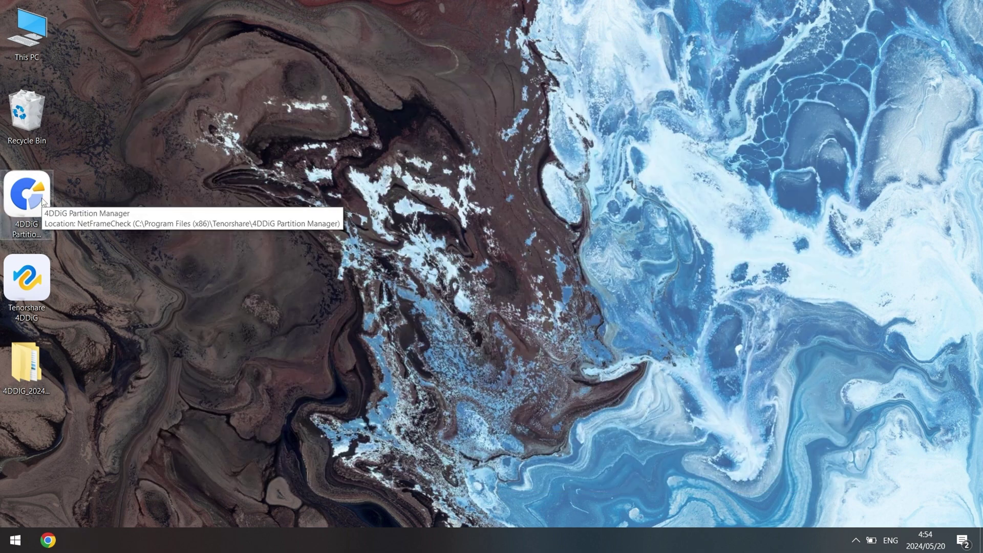
Step: Reopen Disk Management and delete Disk 1's 894.24 GB partition, confirming with Yes
{"action": "right_click", "coordinate": [11, 538]}
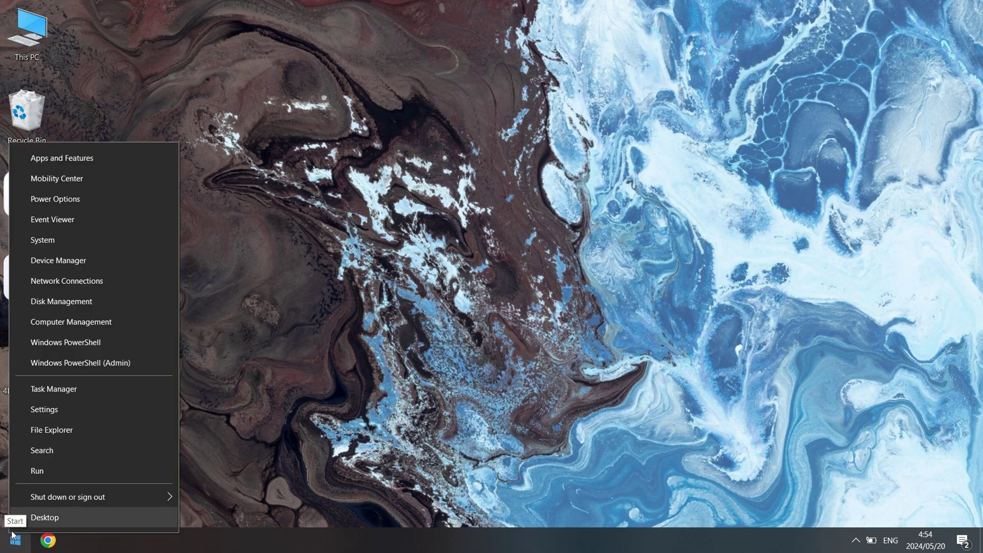
{"action": "left_click", "coordinate": [61, 306]}
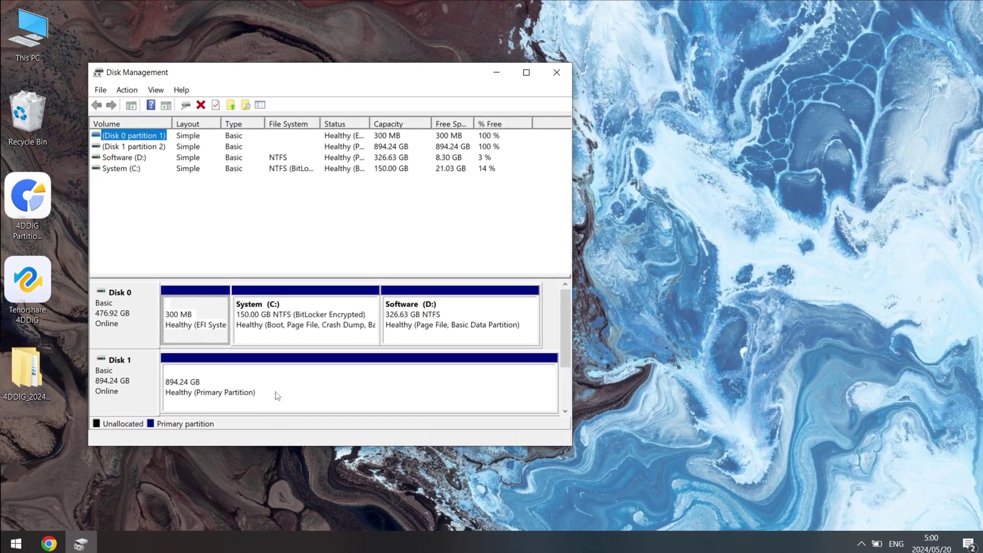
{"action": "right_click", "coordinate": [277, 394]}
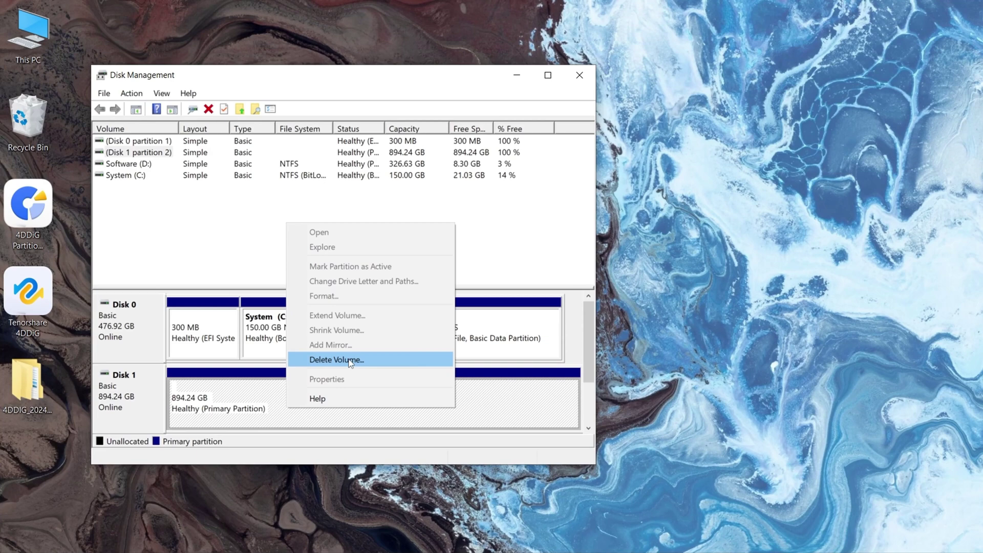
{"action": "left_click", "coordinate": [348, 360]}
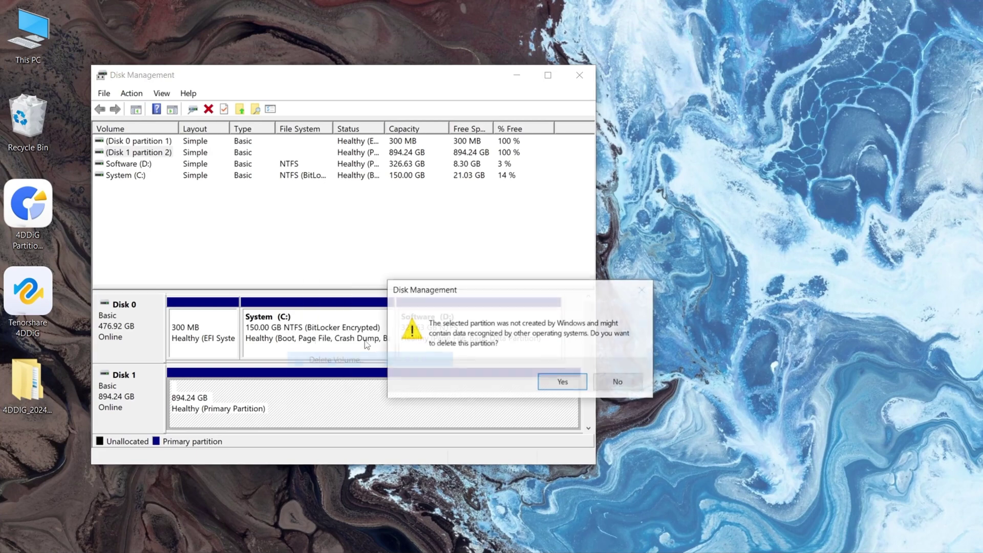
{"action": "left_click", "coordinate": [562, 384]}
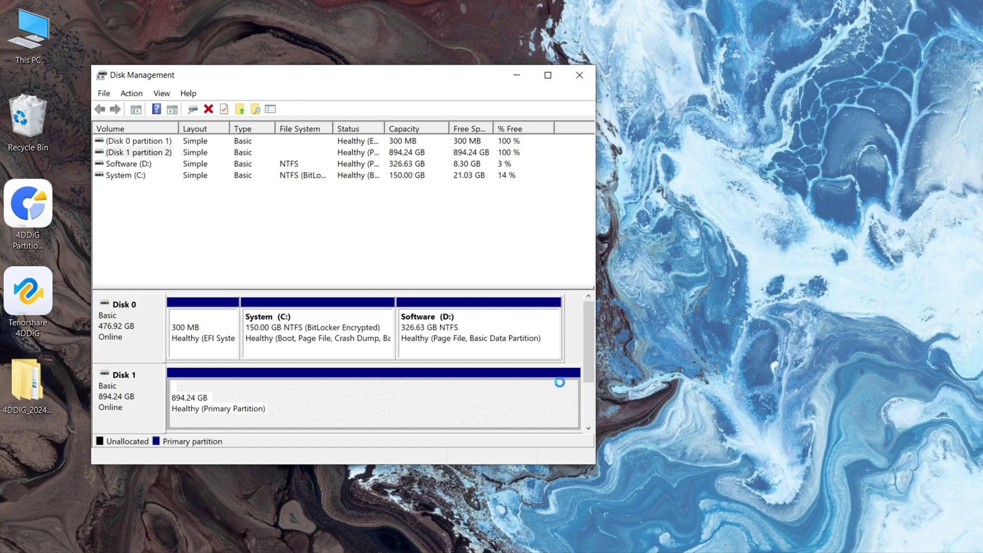
Step: Create a New Simple Volume on Disk 1's unallocated space with default size, letter E:, and NTFS
{"action": "right_click", "coordinate": [275, 401]}
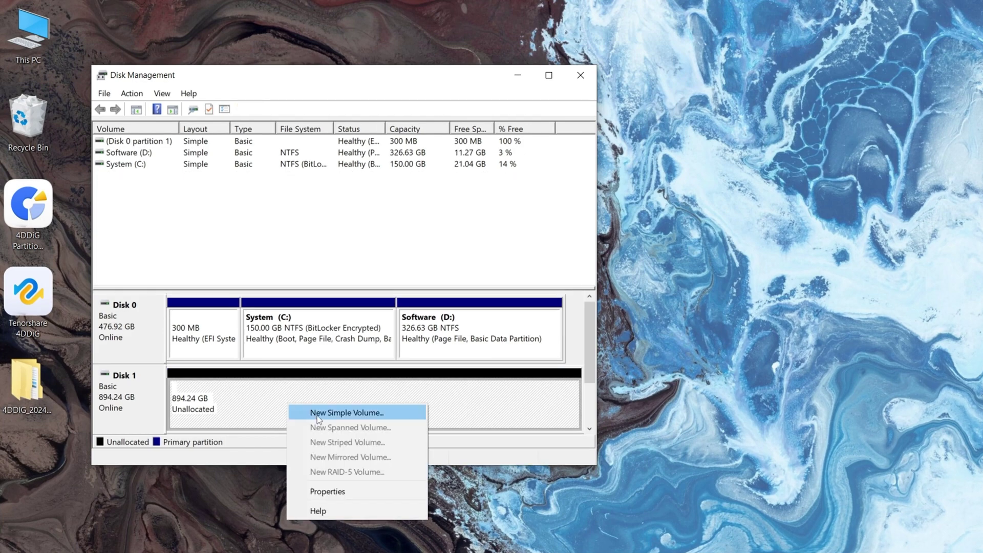
{"action": "left_click", "coordinate": [318, 413]}
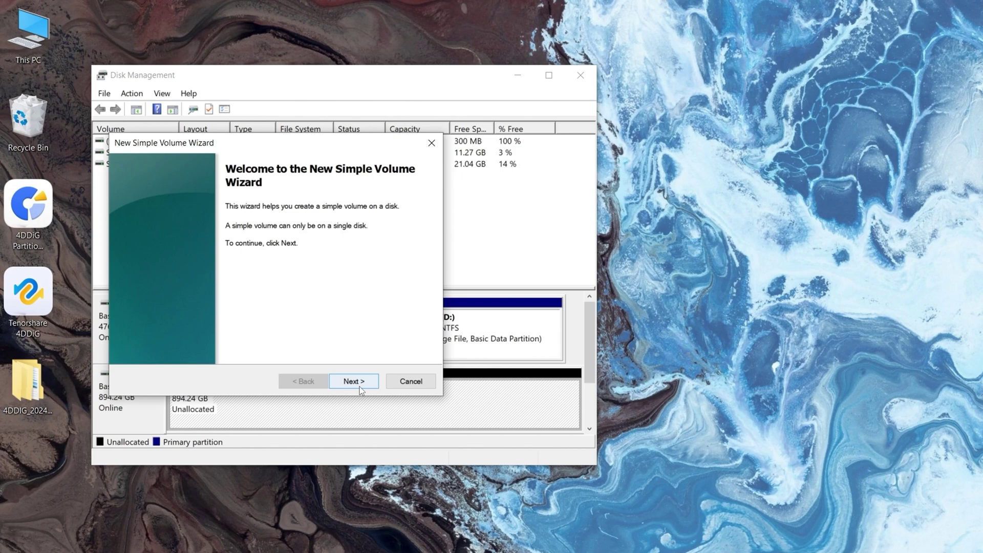
{"action": "left_click", "coordinate": [359, 387]}
{"action": "left_click", "coordinate": [360, 386]}
{"action": "left_click", "coordinate": [360, 387]}
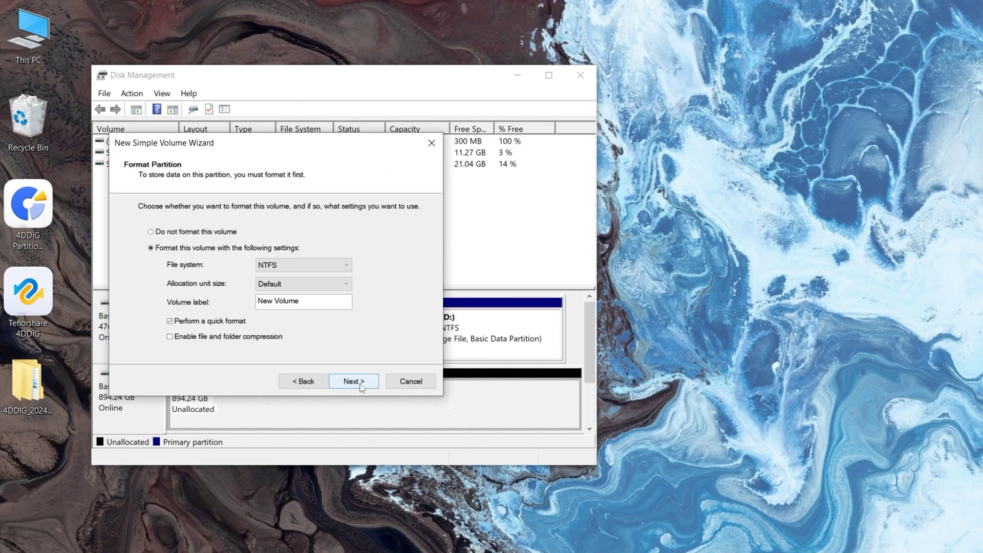
{"action": "left_click", "coordinate": [361, 383]}
{"action": "left_click", "coordinate": [360, 384]}
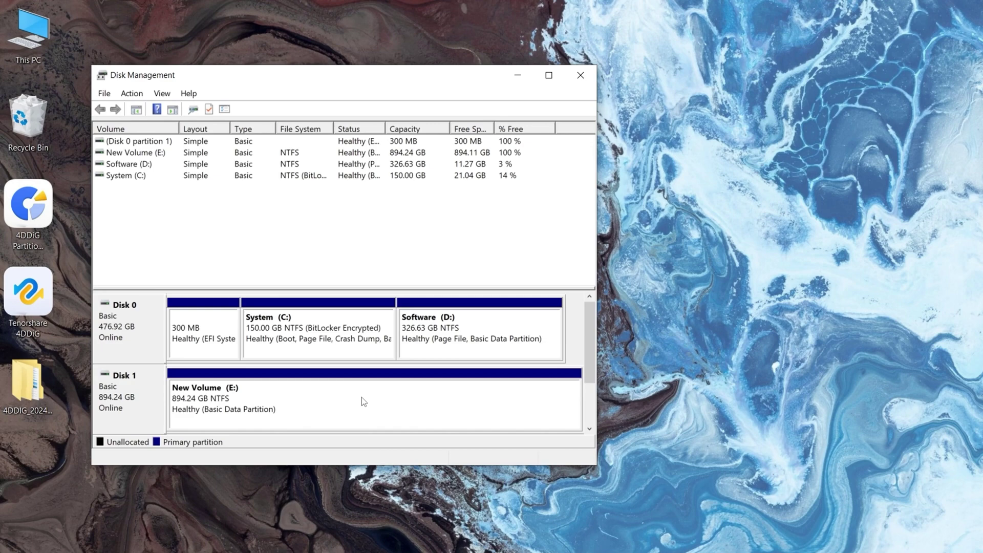
Step: Open New Volume (E:) from Disk Management to view its empty contents in File Explorer
{"action": "right_click", "coordinate": [362, 398]}
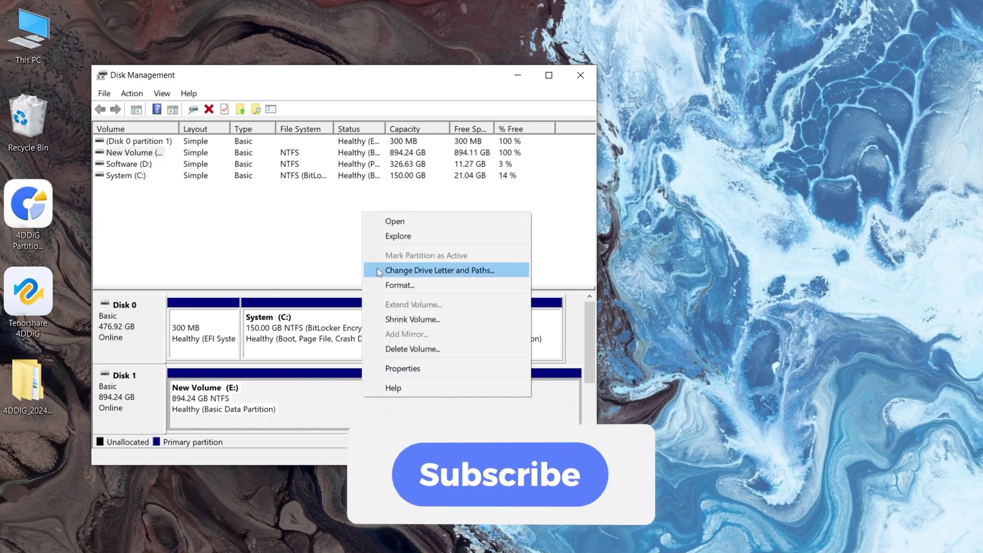
{"action": "left_click", "coordinate": [410, 224]}
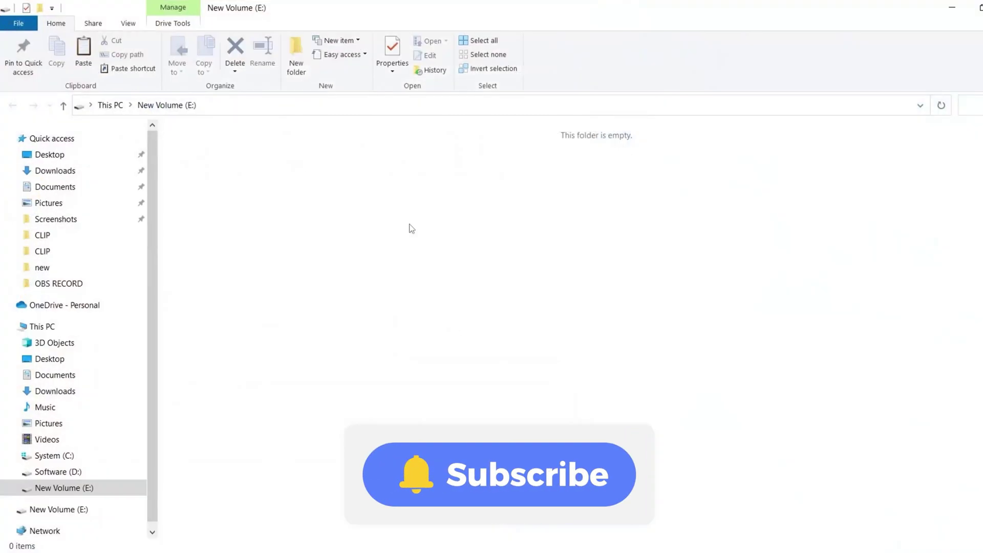